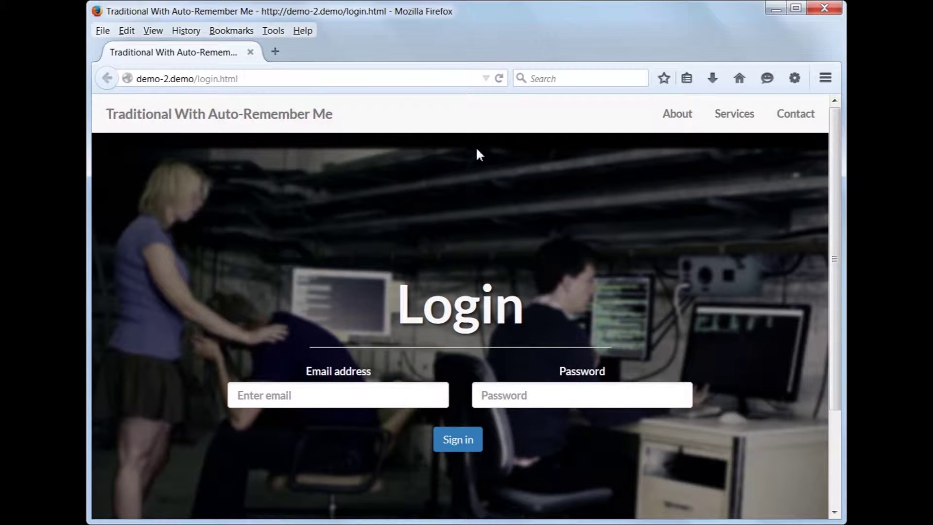
Sign in on the demo-2 login page with the demo account's e-mail address and password.
click(359, 399)
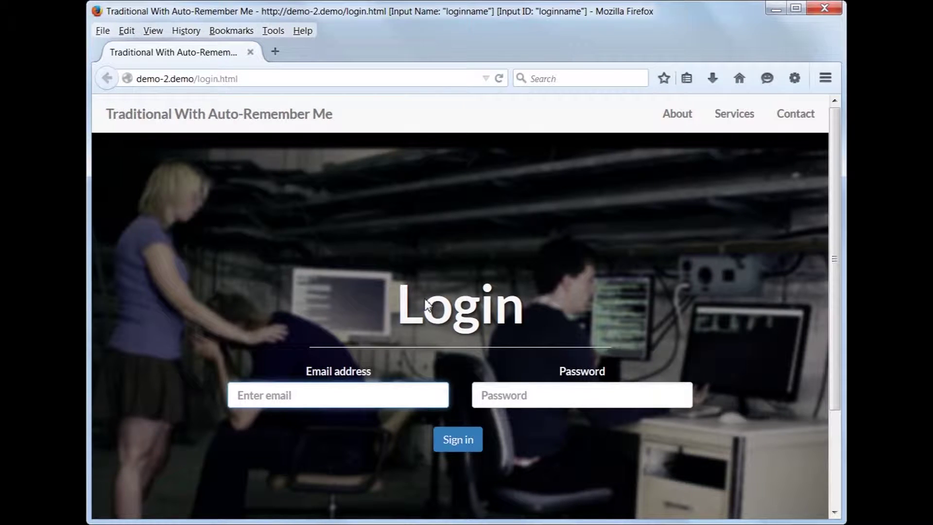
text(demo.two)
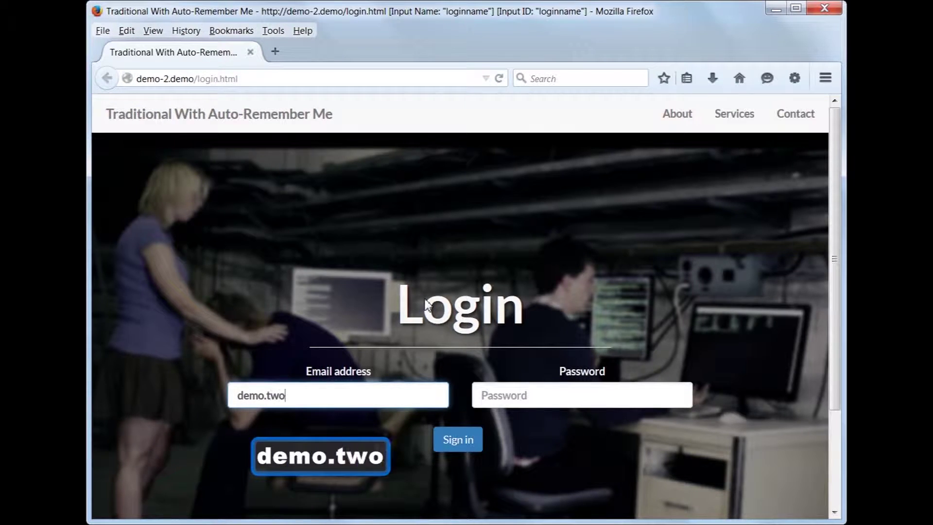
text(@mail.demo)
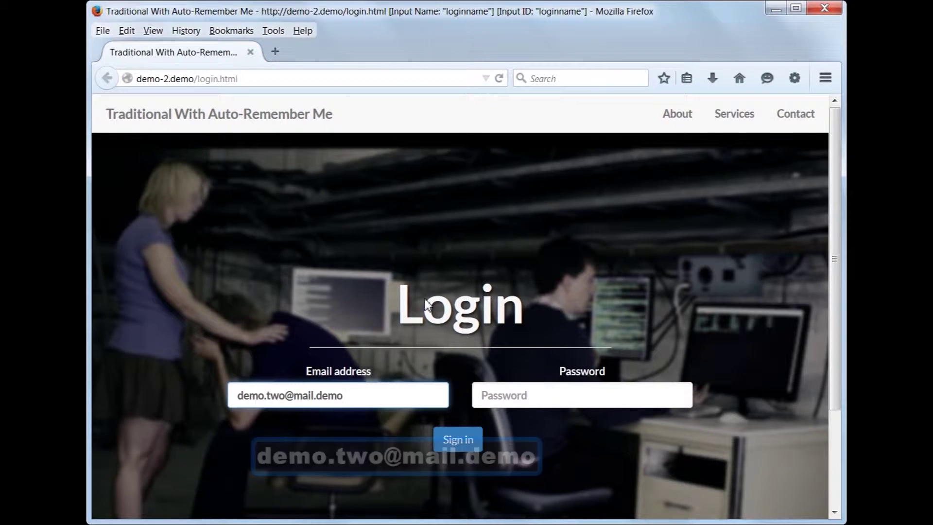
key(Tab)
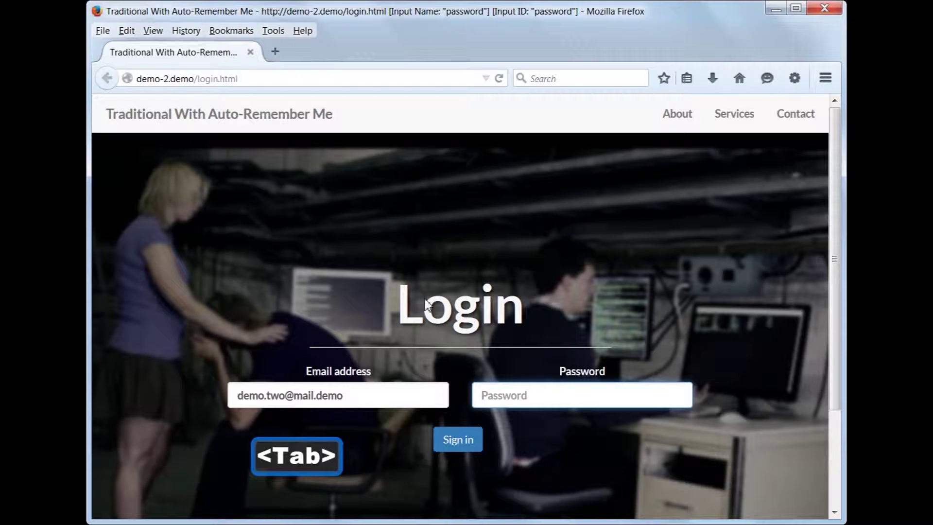
text(pas)
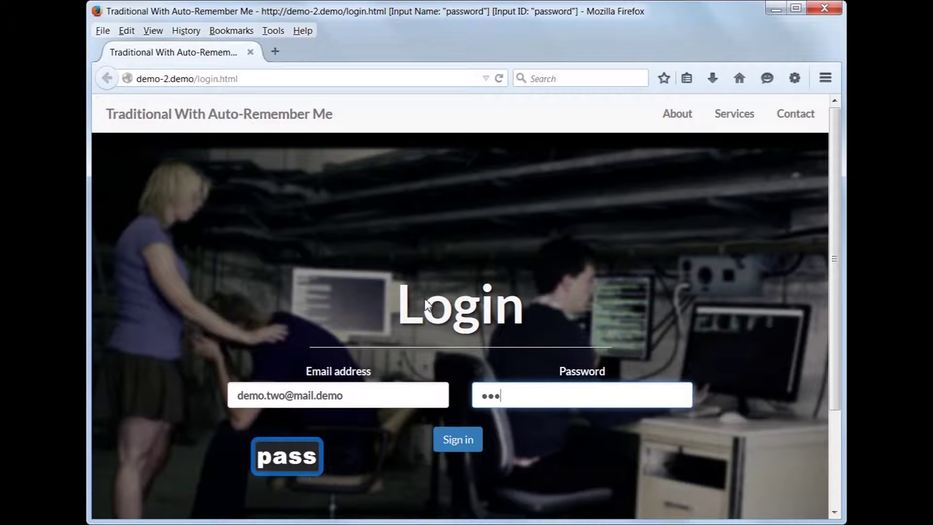
text(sword)
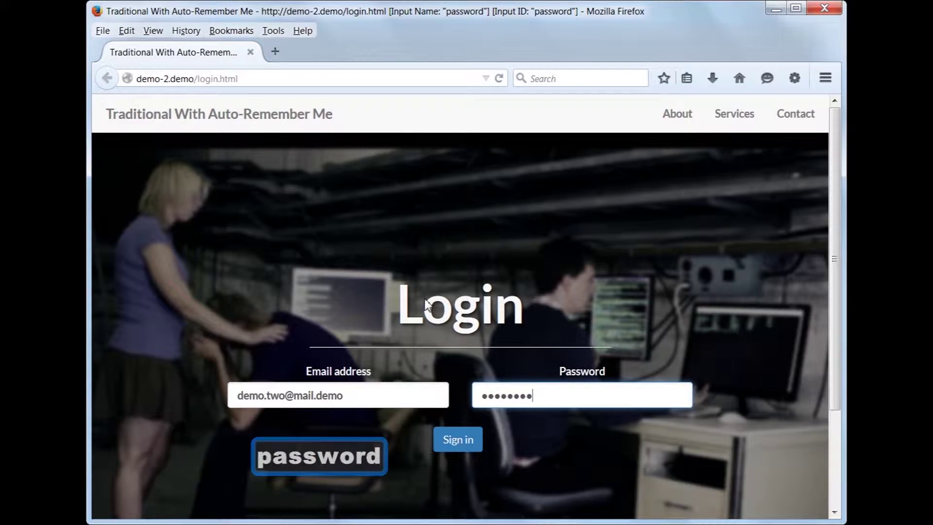
key(Return)
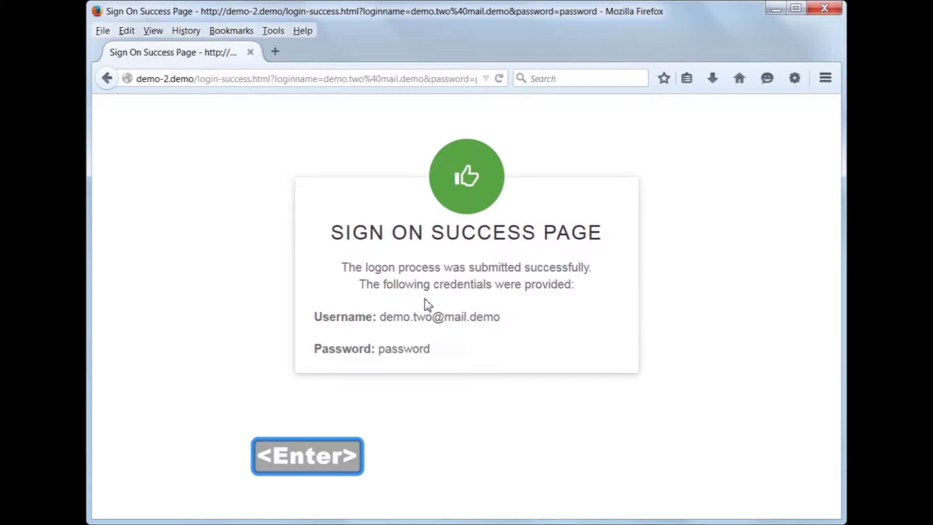
Reload the demo-2 login page from the copied address and try editing the remembered e-mail.
right_click(404, 78)
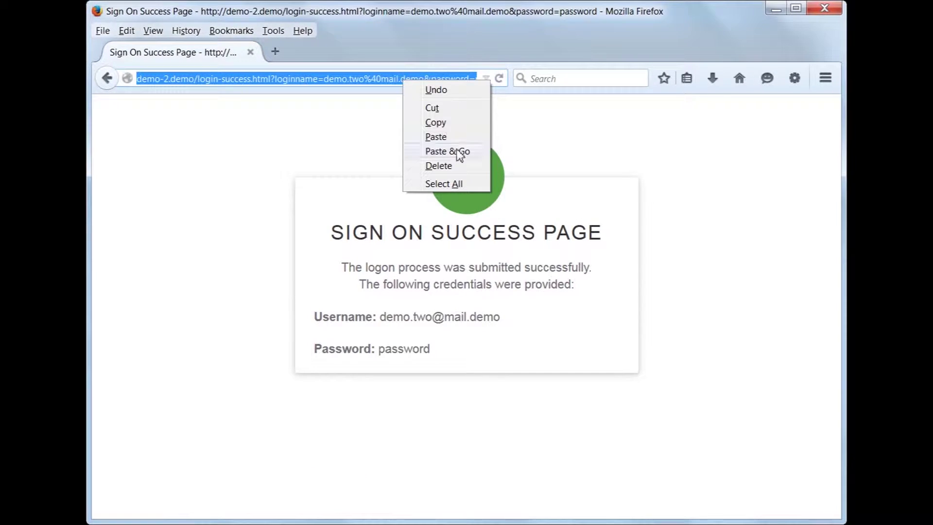
click(437, 151)
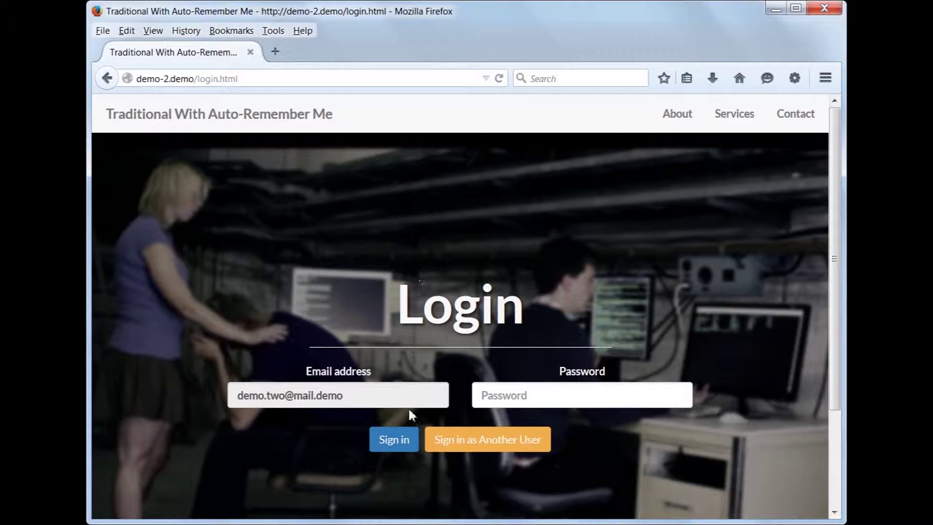
click(474, 446)
click(387, 394)
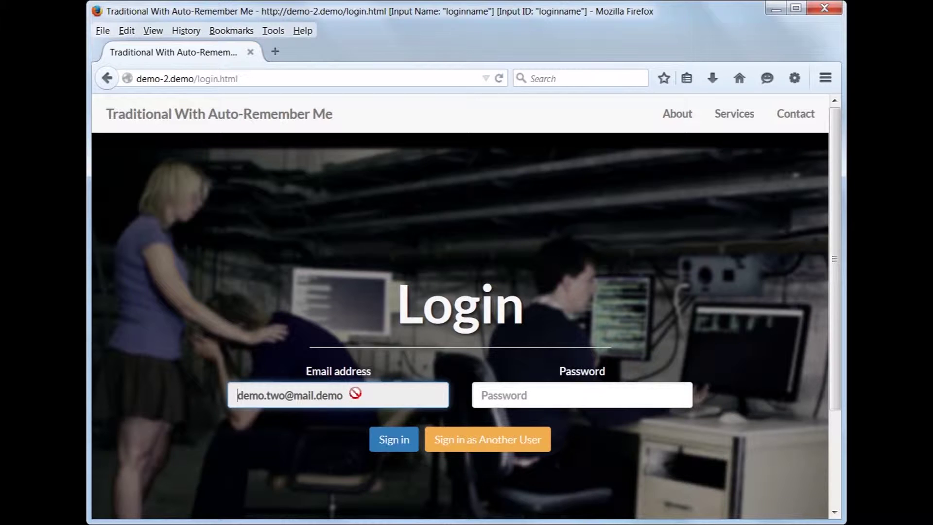
Submit the account password for the remembered e-mail, then bring KeePass to the front.
click(507, 398)
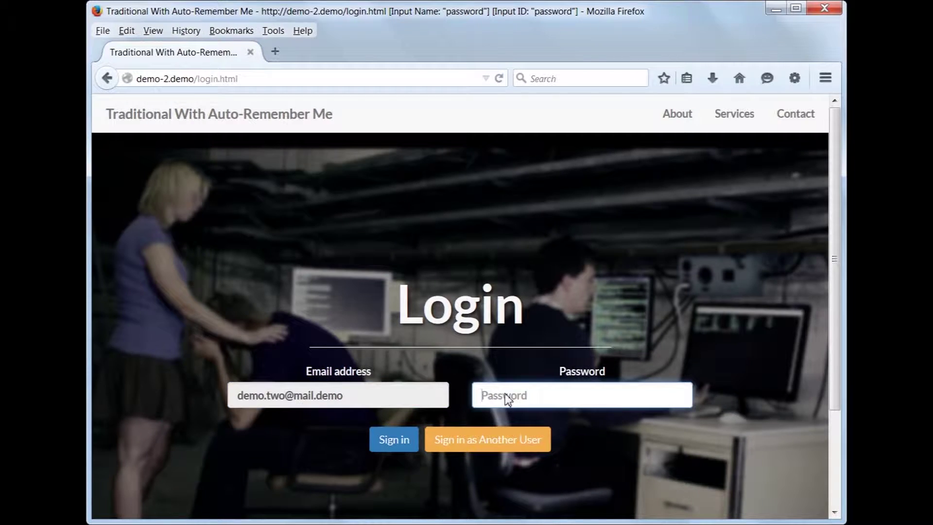
text(pa)
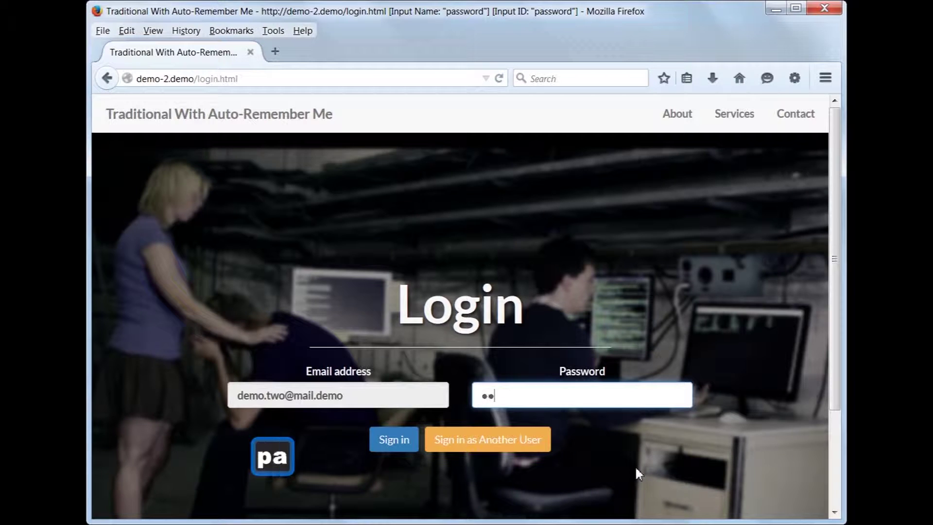
text(ssword)
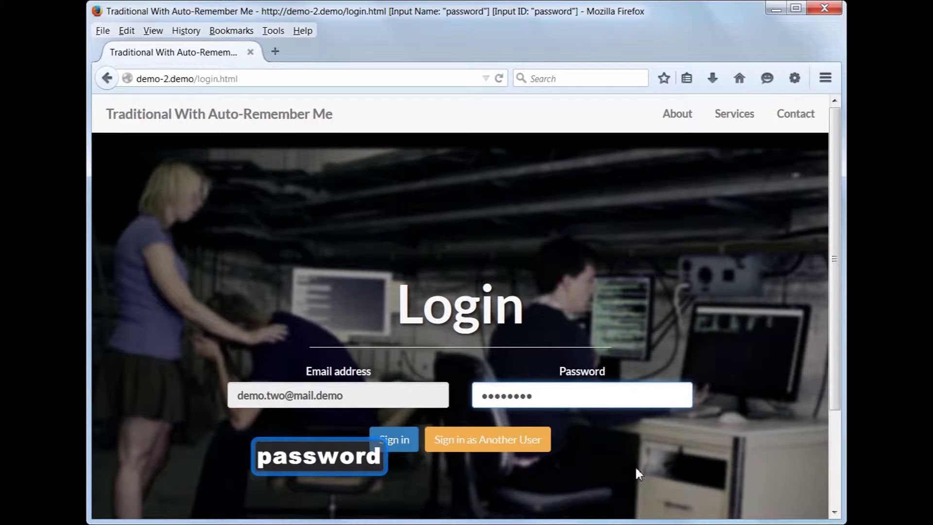
key(Return)
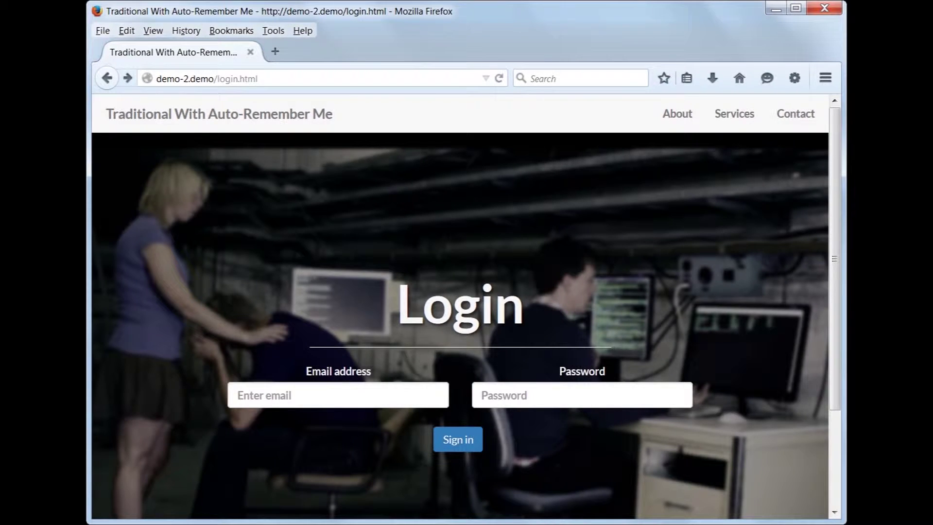
key(alt+Tab)
Add a new Demo 2 entry from the empty KeePass entry list.
right_click(333, 288)
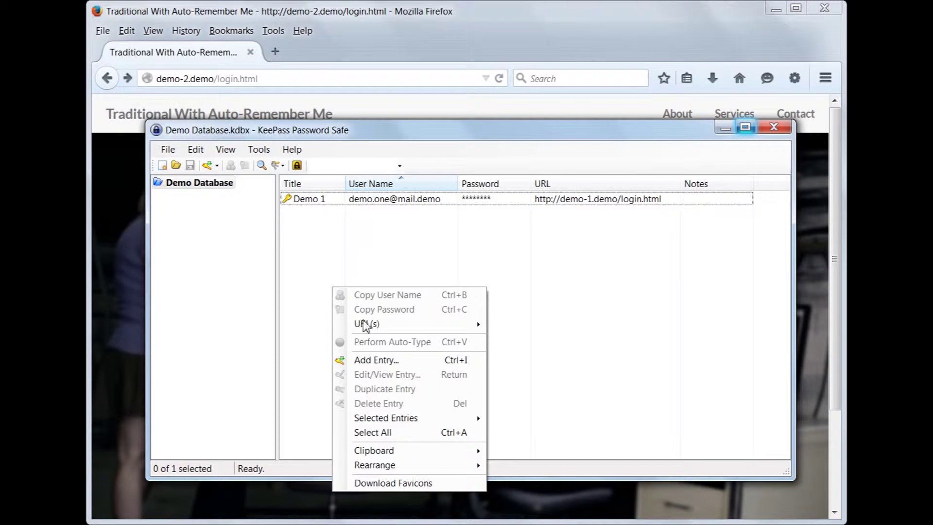
click(405, 366)
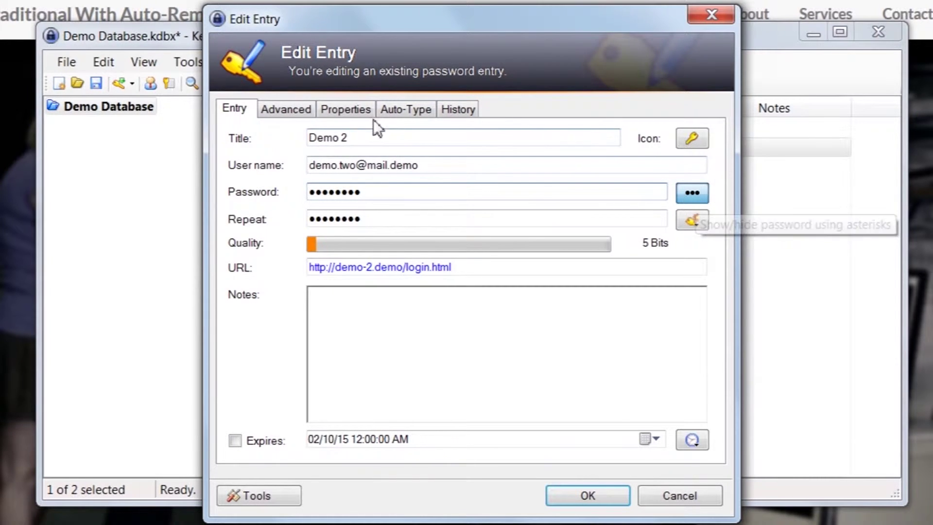
Override the Demo 2 entry's default auto-type sequence with the pasted window-rule reminder text.
click(397, 109)
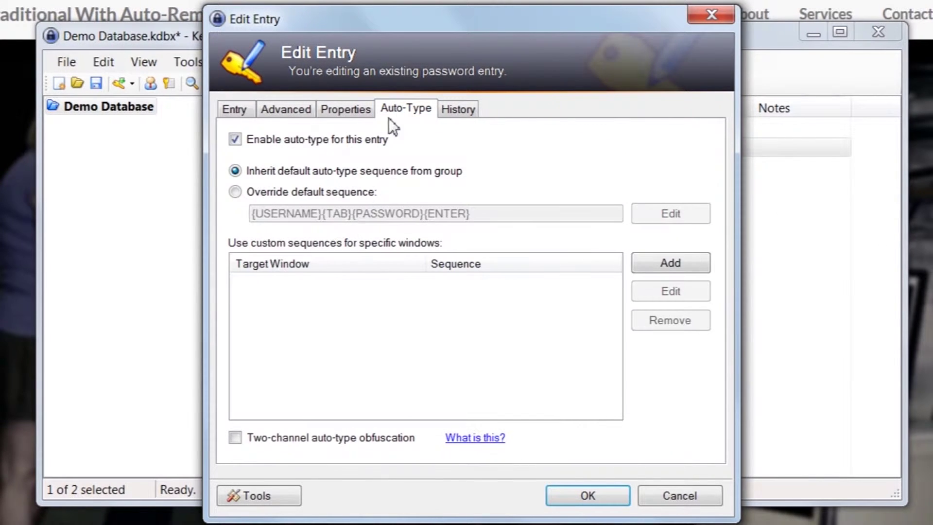
click(360, 192)
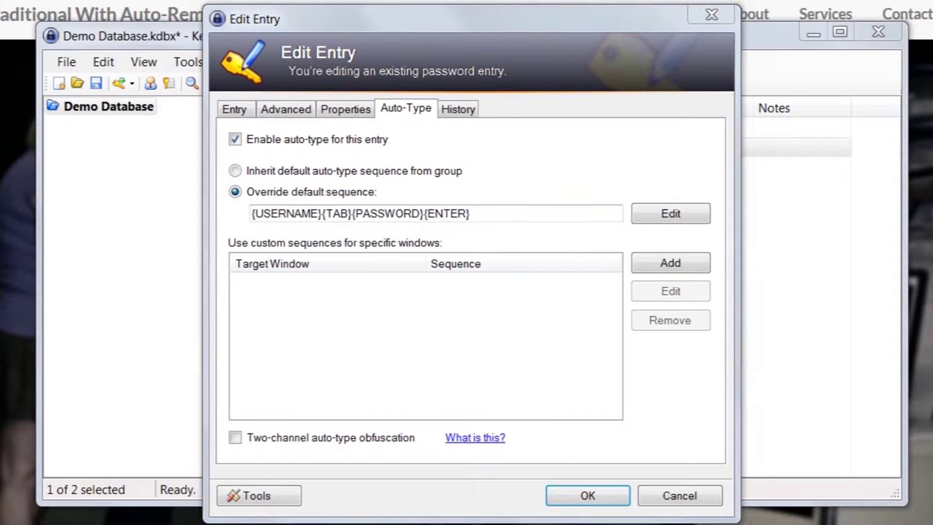
key(ctrl+a)
key(ctrl+v)
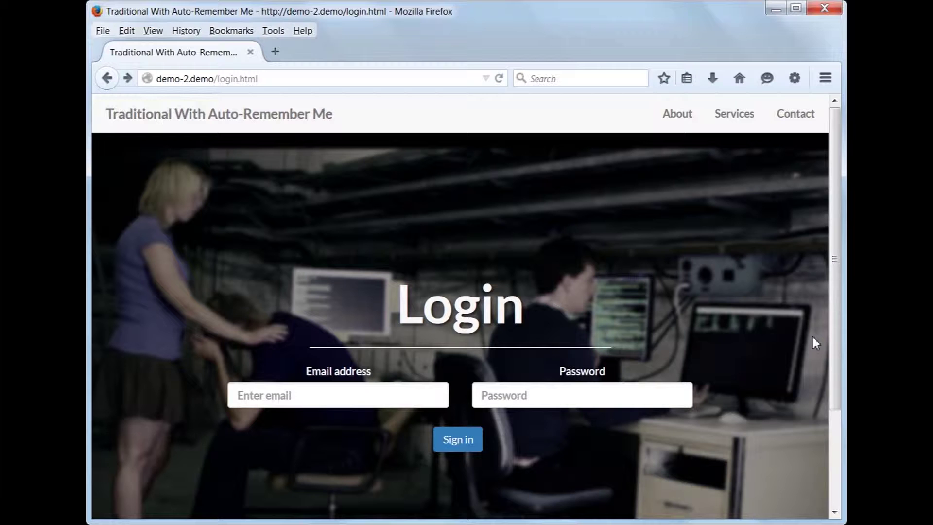
Focus the Email address field on Firefox's demo-2 login page.
click(401, 394)
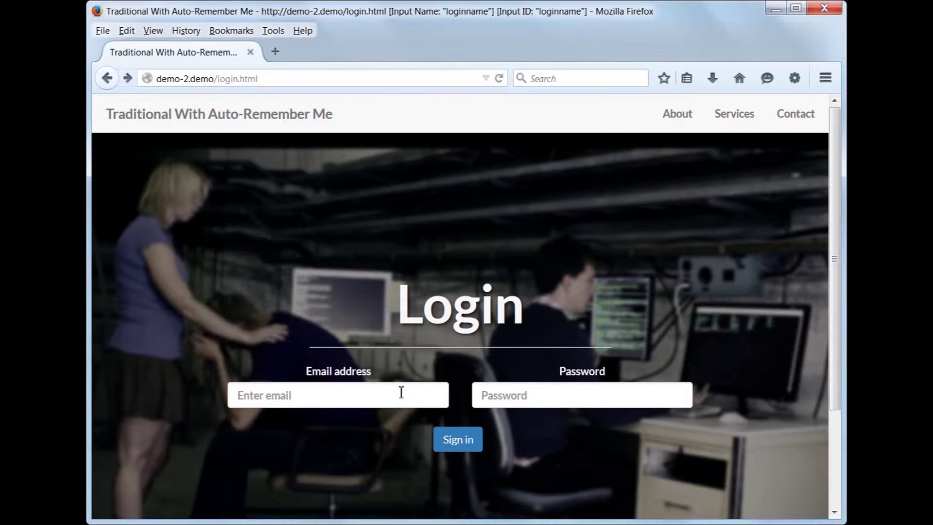
click(402, 393)
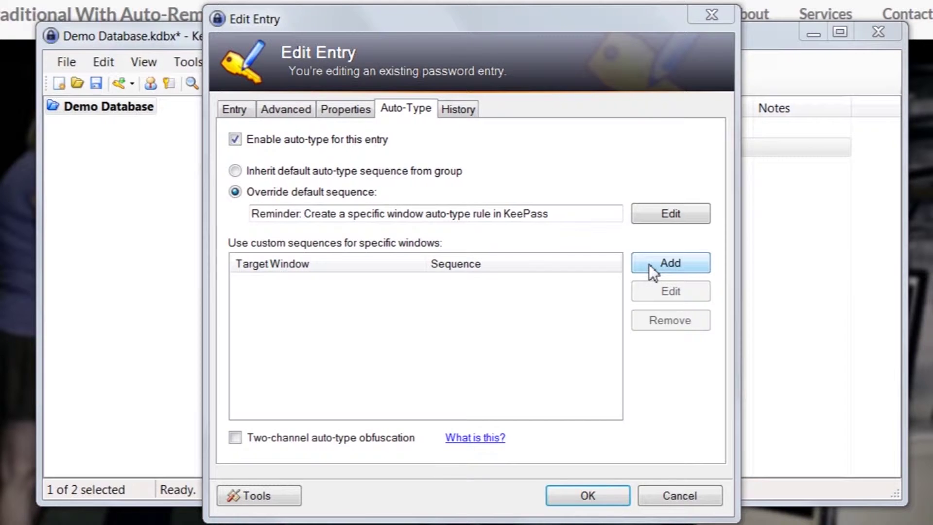
Add an email-field window rule with the pasted title pattern and sequence {UserName}{TAB}{Password}{ENTER}.
click(649, 264)
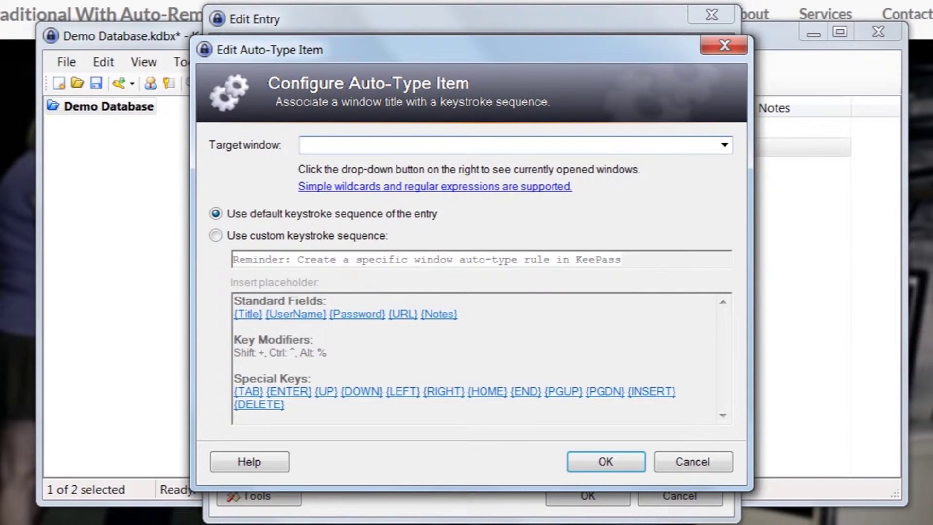
key(ctrl+v)
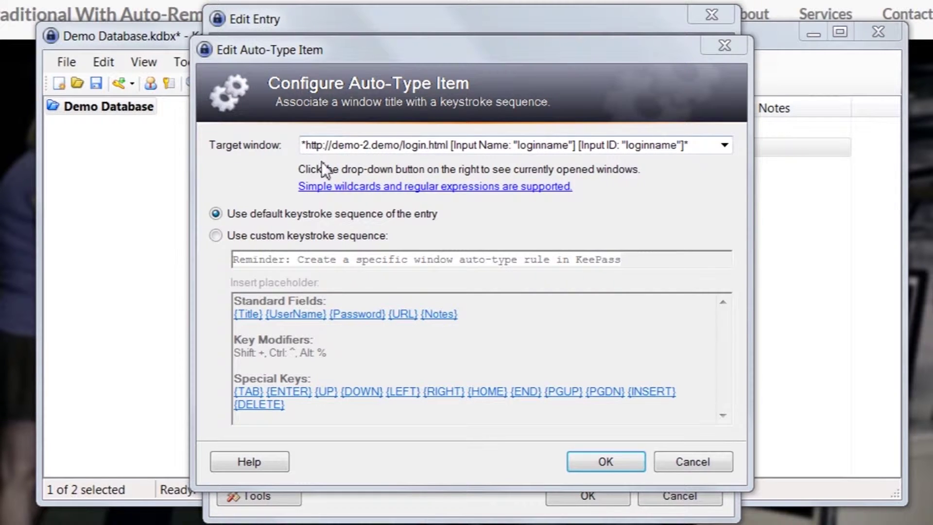
click(306, 145)
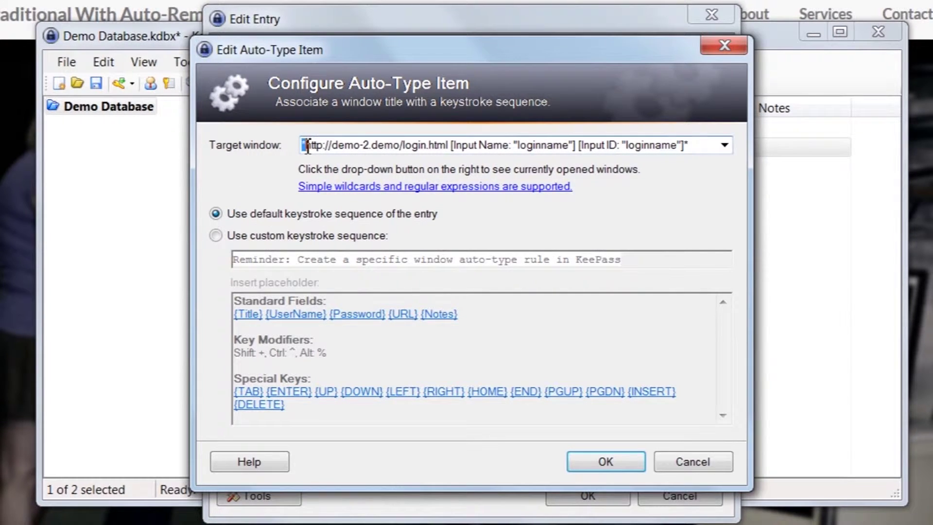
drag(690, 144, 684, 145)
click(377, 237)
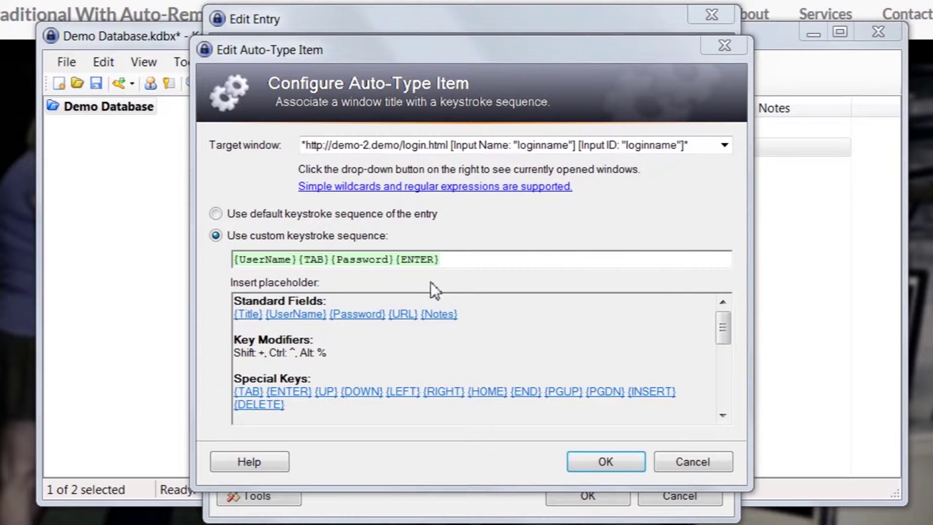
click(595, 458)
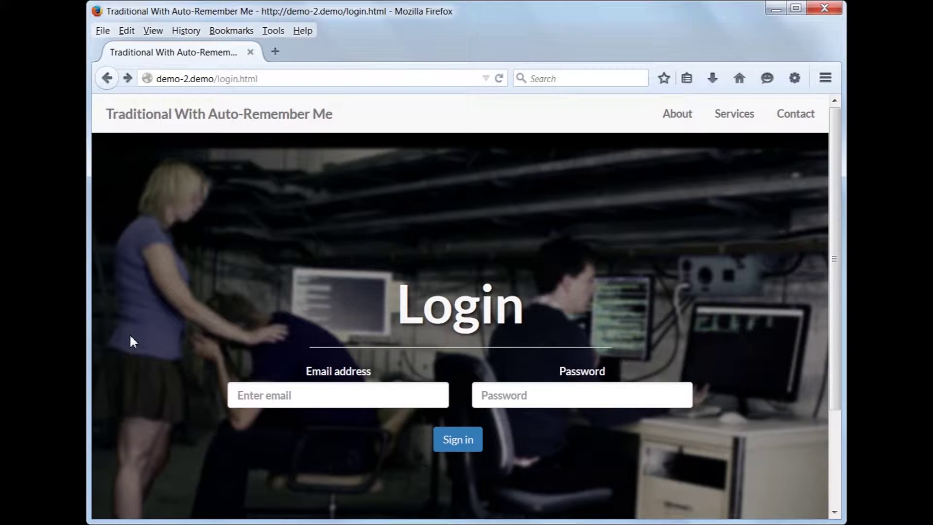
Add a password-field window rule targeting the field's name and ID, with sequence {Password}{ENTER}.
click(513, 395)
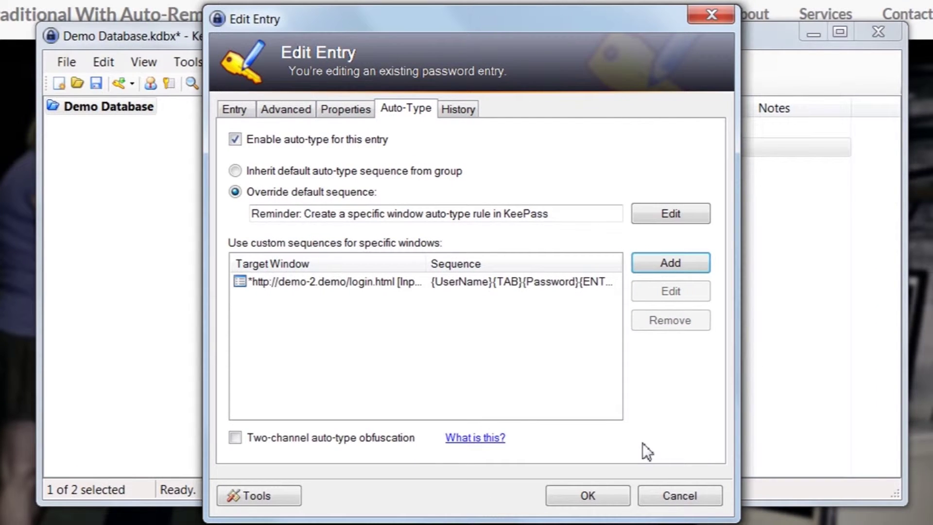
click(667, 264)
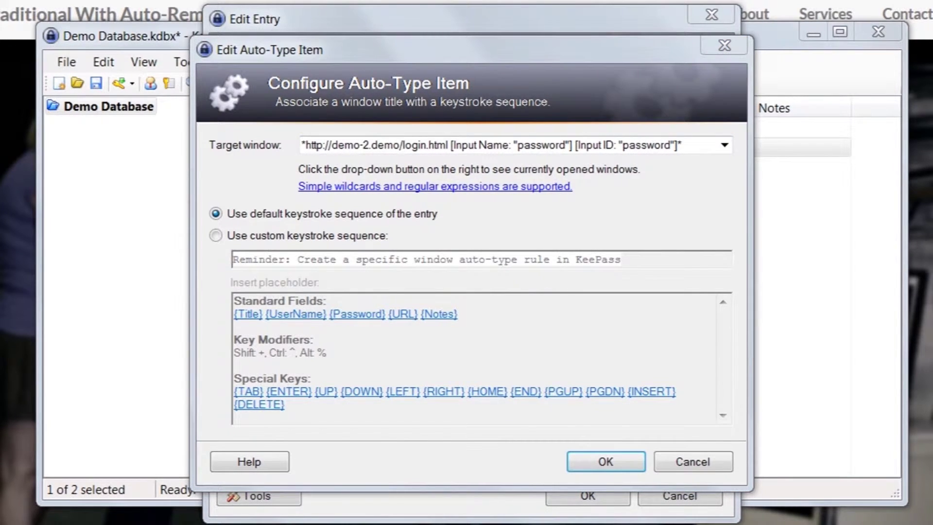
drag(451, 145, 725, 155)
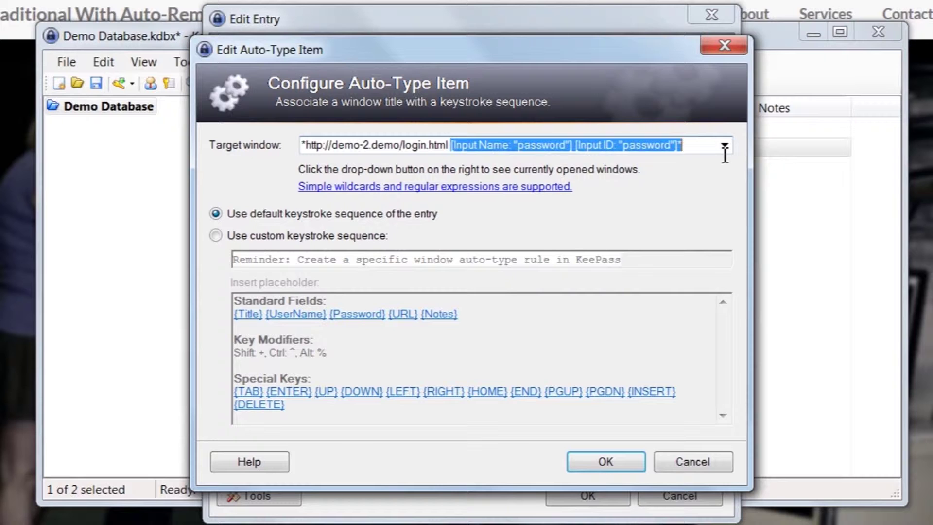
click(293, 238)
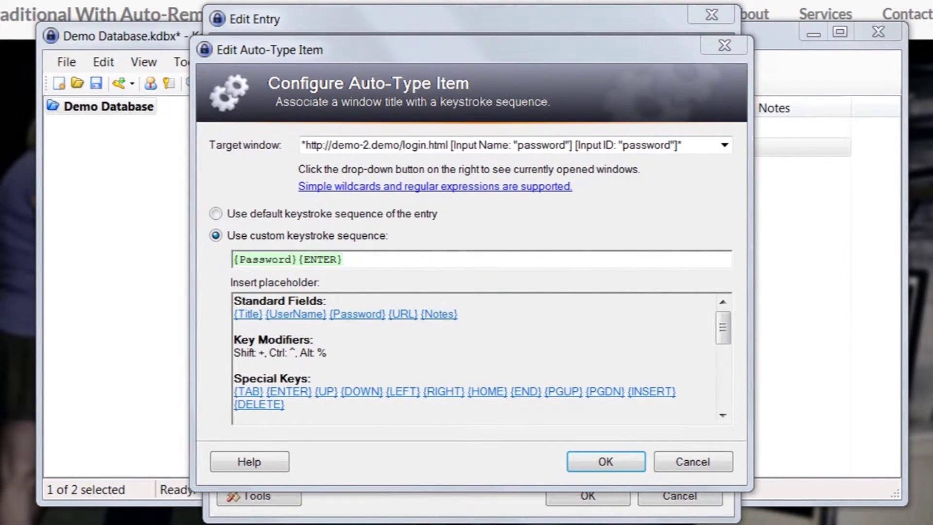
click(613, 463)
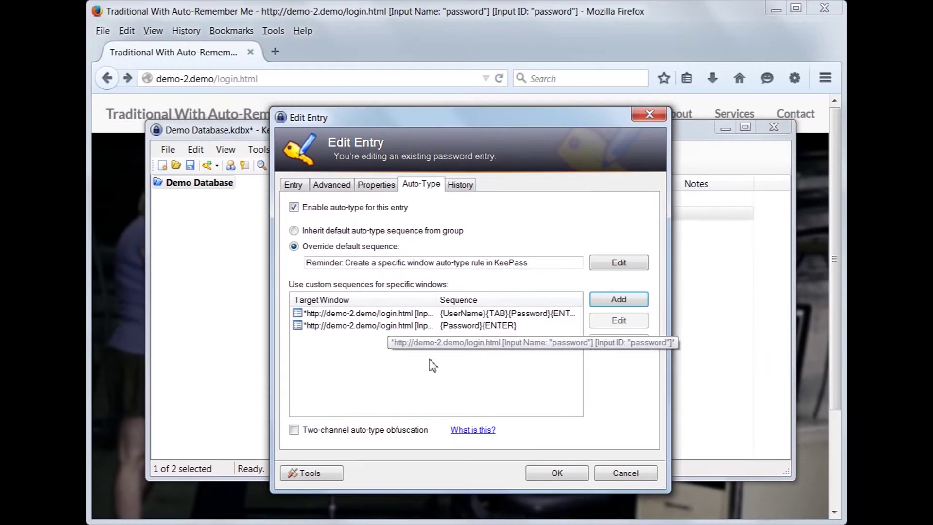
Apply the Demo 2 entry changes and save the database.
click(557, 473)
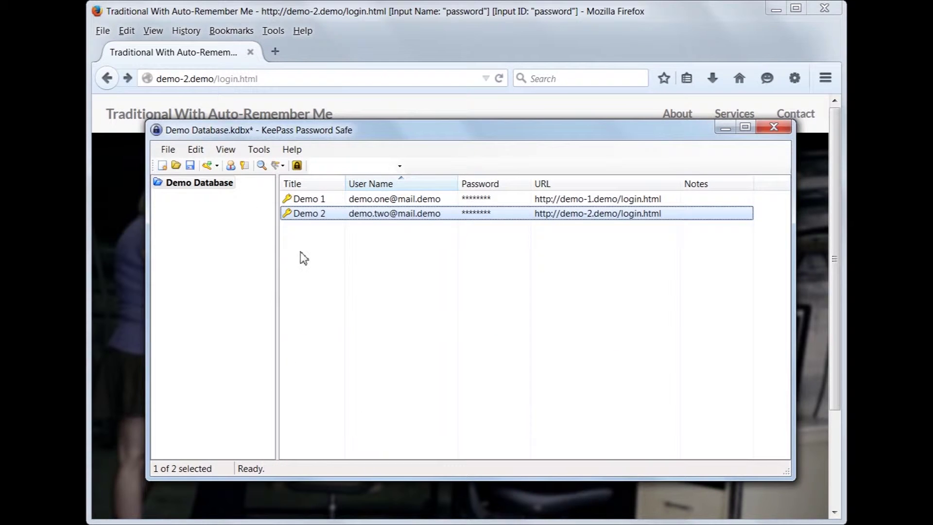
click(190, 165)
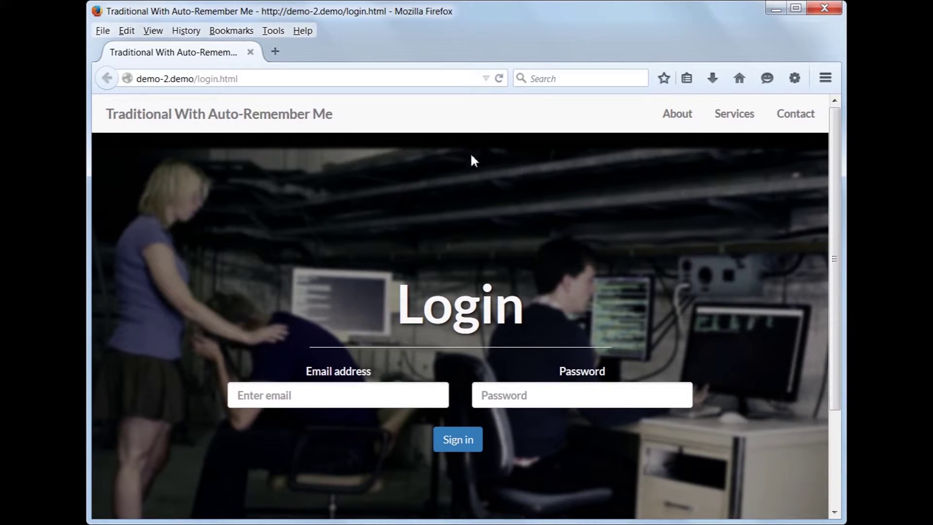
From the login page's email field, auto-type the Demo 2 credentials with Ctrl+Alt+A.
click(360, 396)
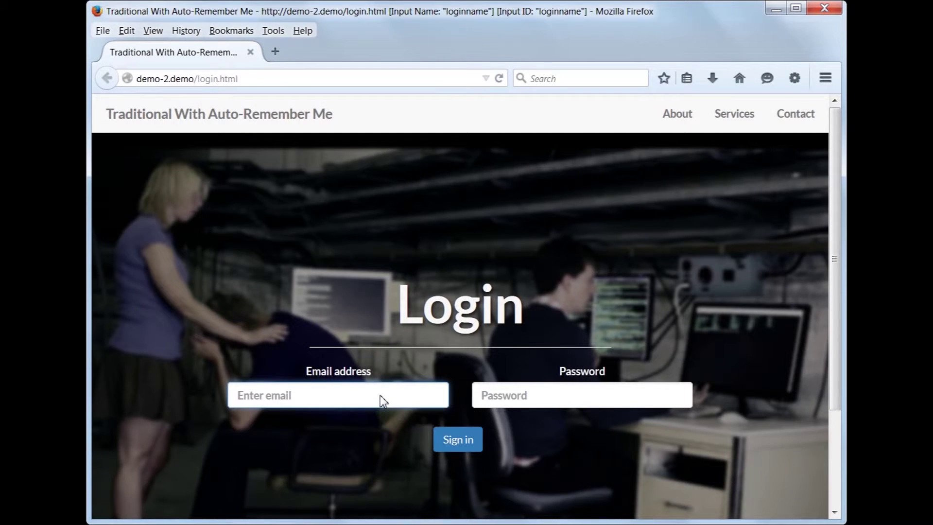
key(ctrl+alt+a)
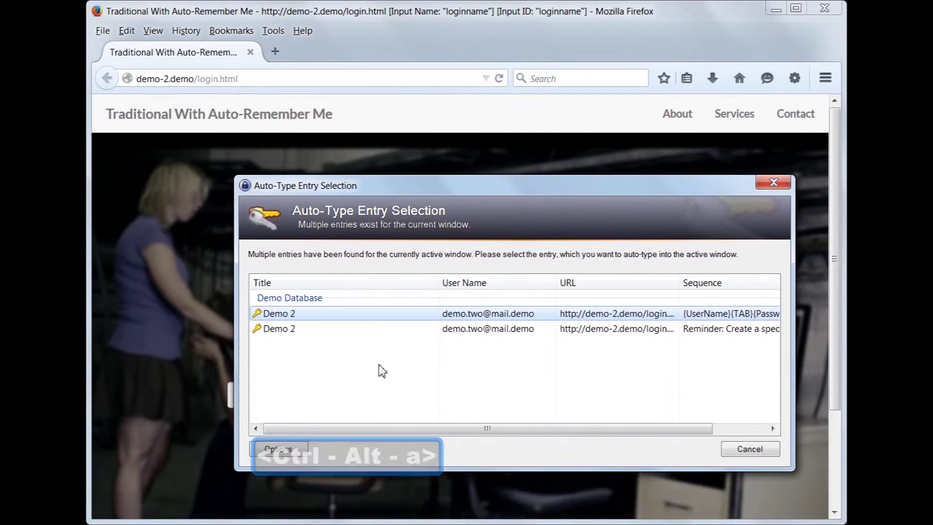
click(368, 321)
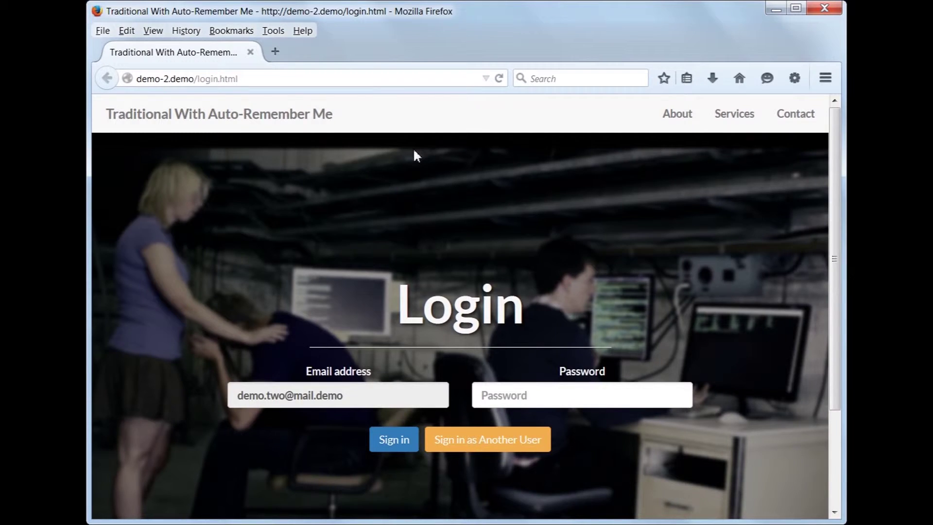
Auto-type Demo 2's {Password}{ENTER} sequence from Firefox's password field to log in again.
click(345, 397)
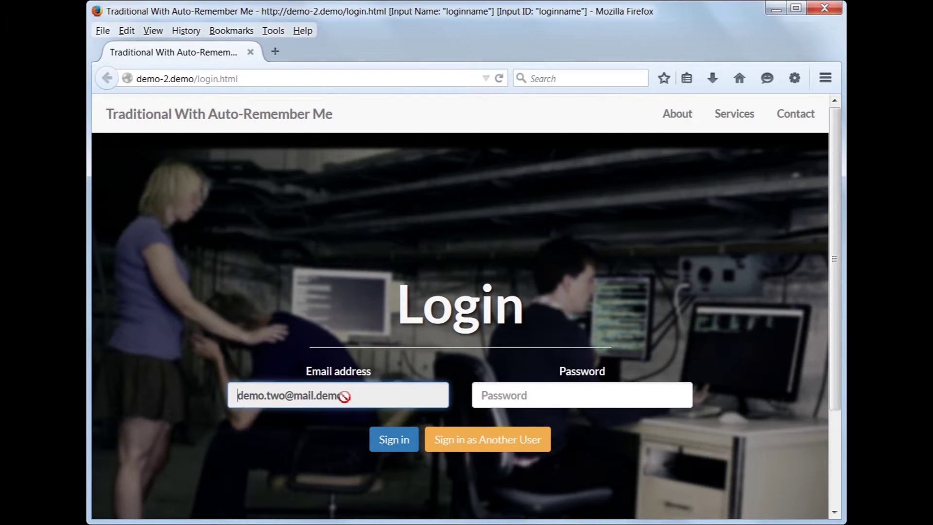
click(495, 390)
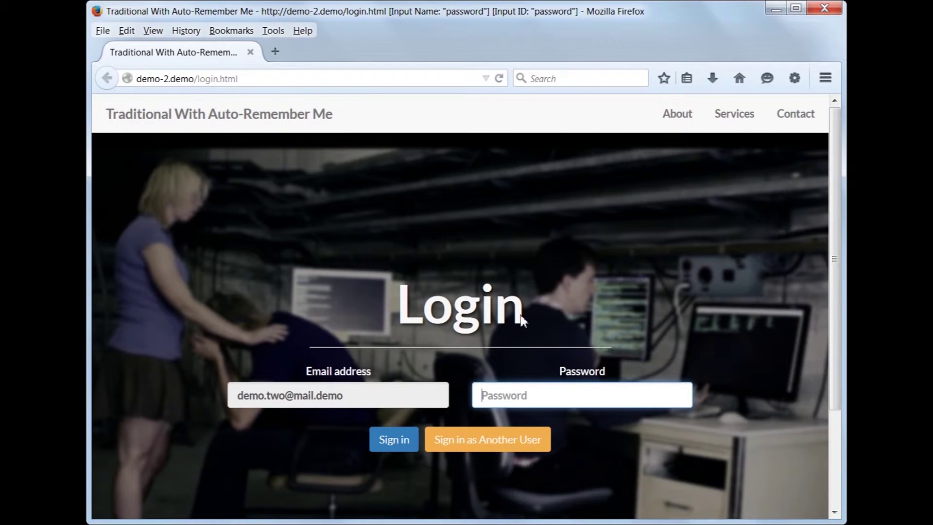
key(ctrl+alt+a)
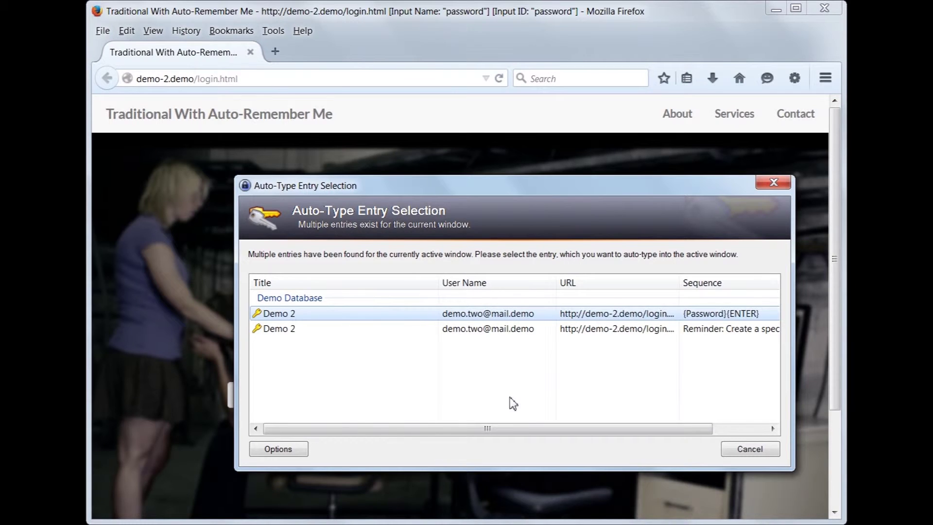
key(Return)
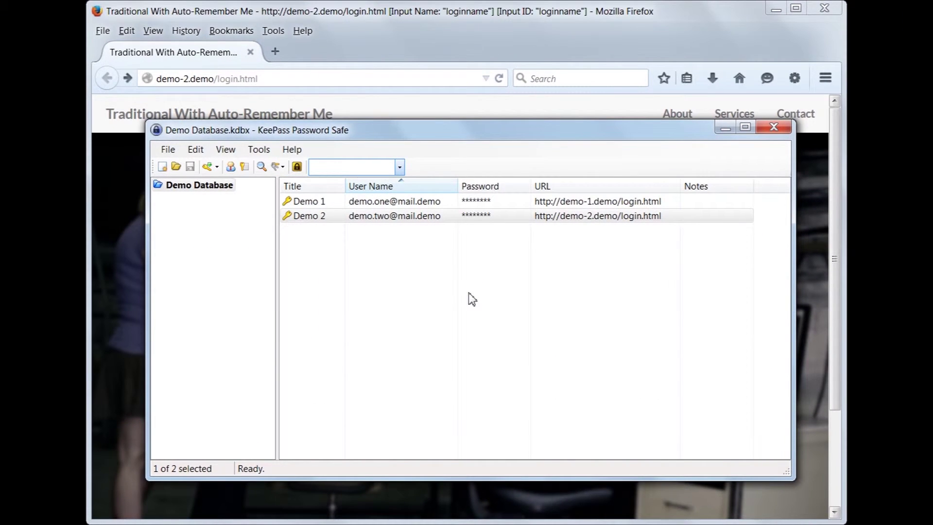
Delete the URL from Demo 2's entry, save the database, and minimize KeePass.
click(370, 216)
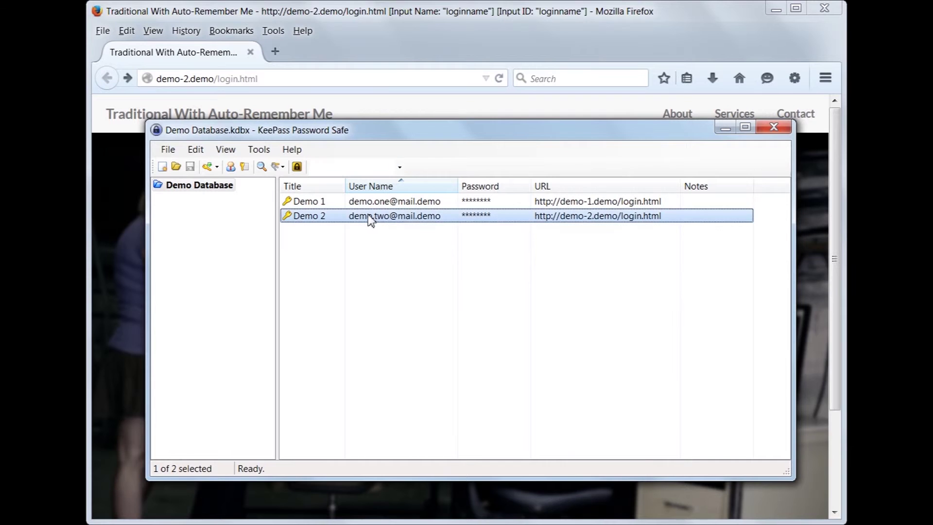
right_click(369, 216)
click(423, 301)
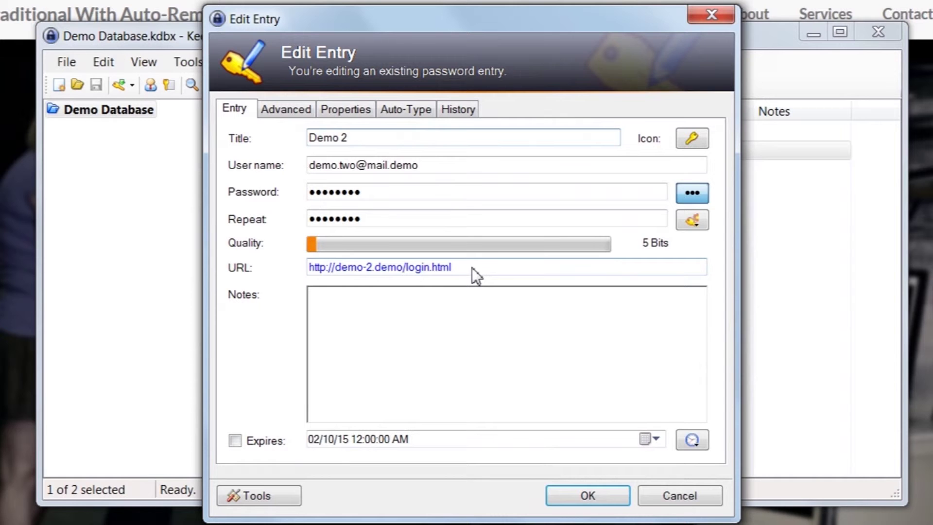
click(471, 268)
key(ctrl+a)
key(Delete)
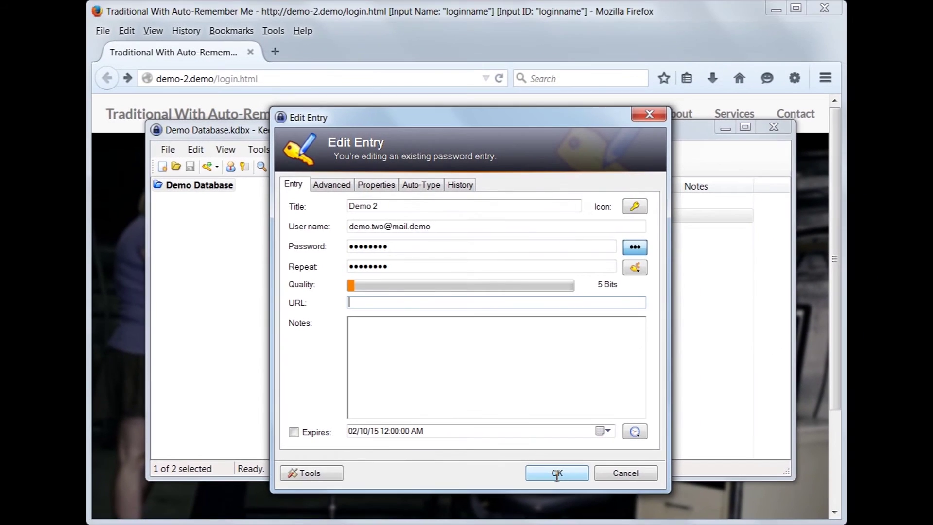
click(557, 474)
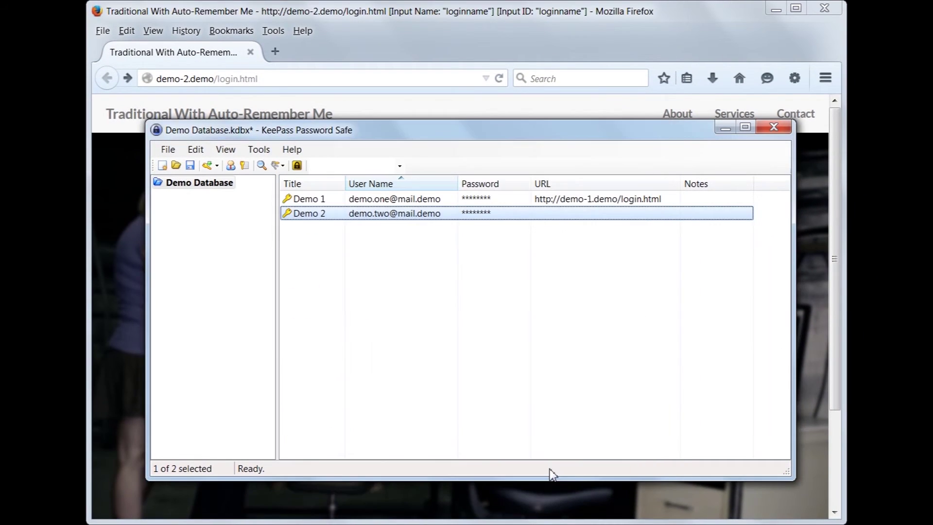
click(191, 168)
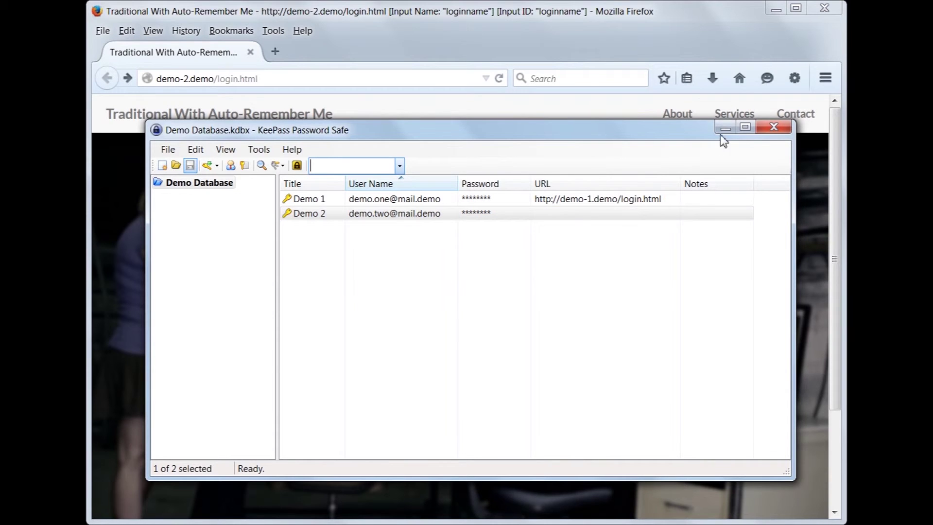
click(773, 128)
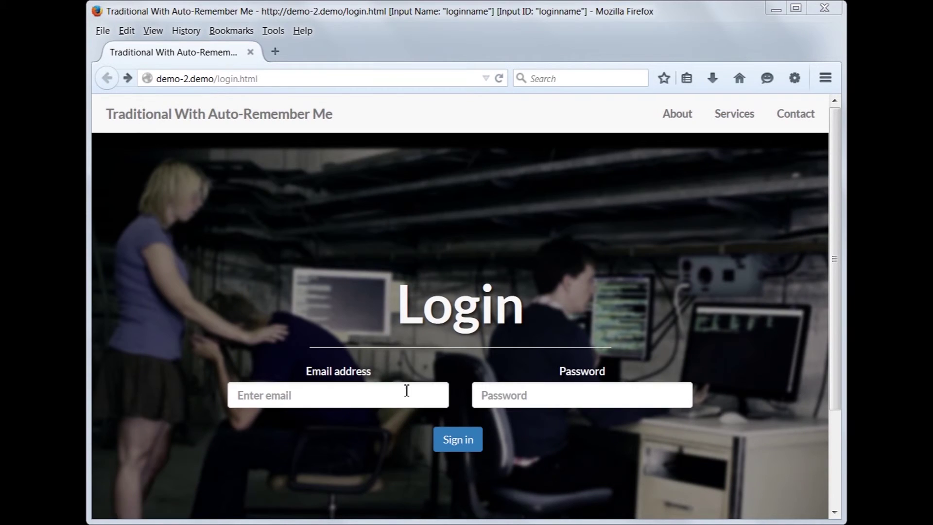
Auto-type from the email field, then from the password field, which fills the Demo 2 password and submits.
click(407, 391)
key(ctrl+alt+a)
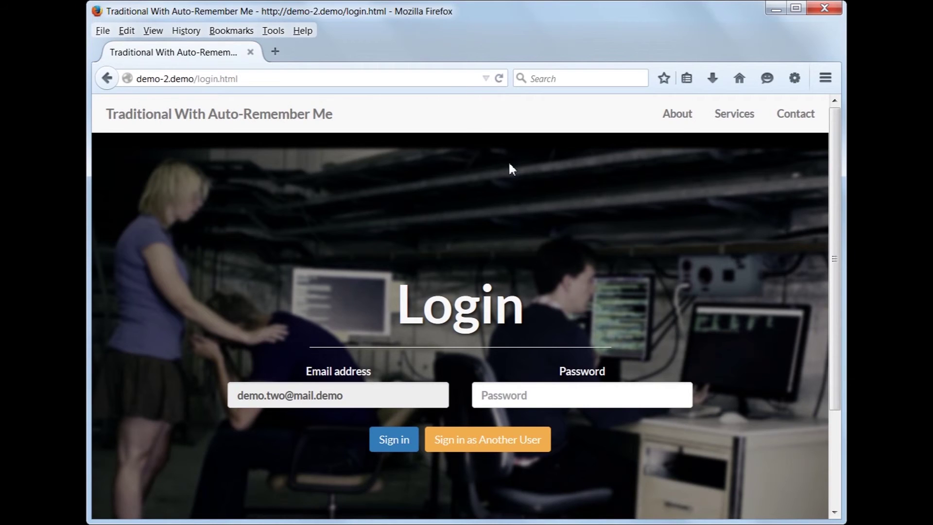
click(479, 395)
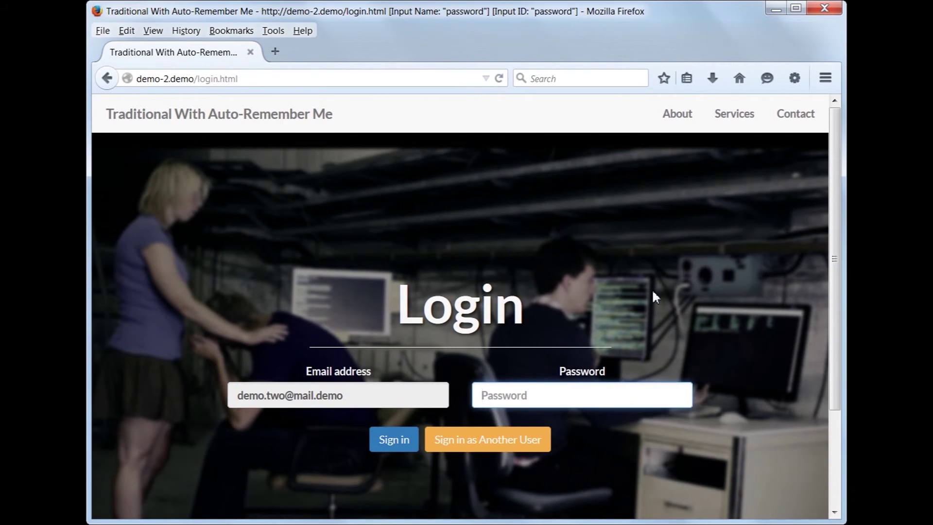
key(ctrl+alt+a)
text(password)
key(Return)
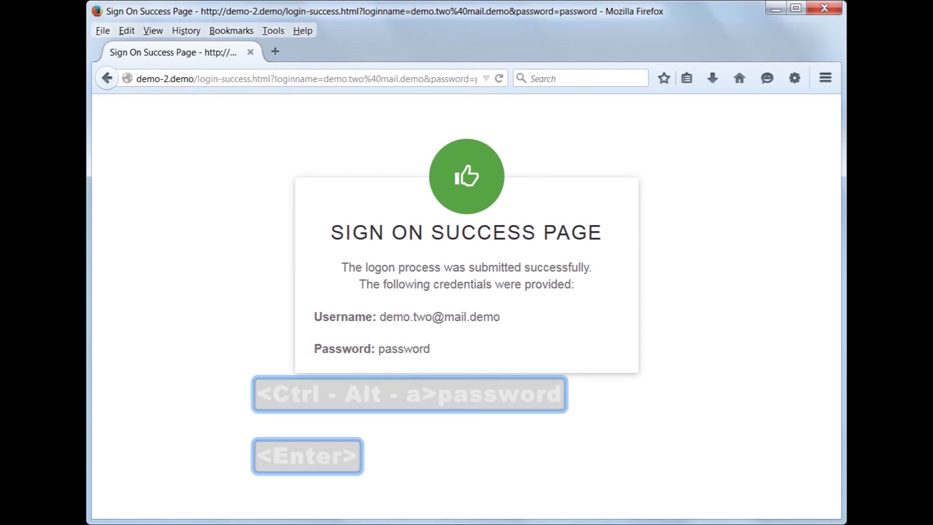